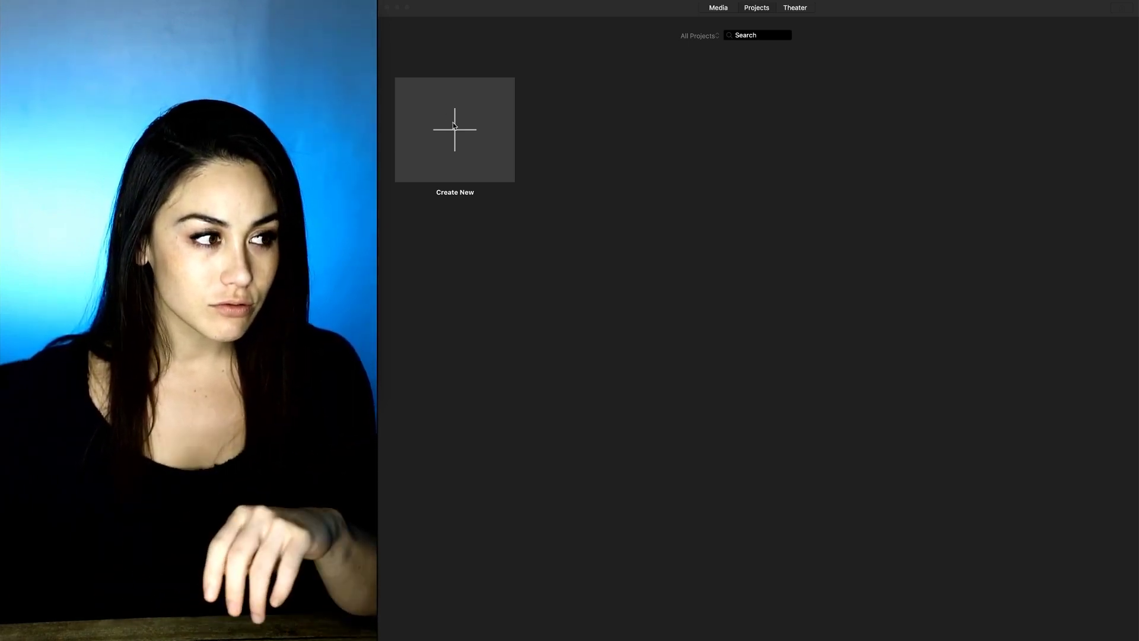
Create the My Movie 44 project and import the leaf, flower and green liquid clips
{"action": "left_click", "coordinate": [457, 131]}
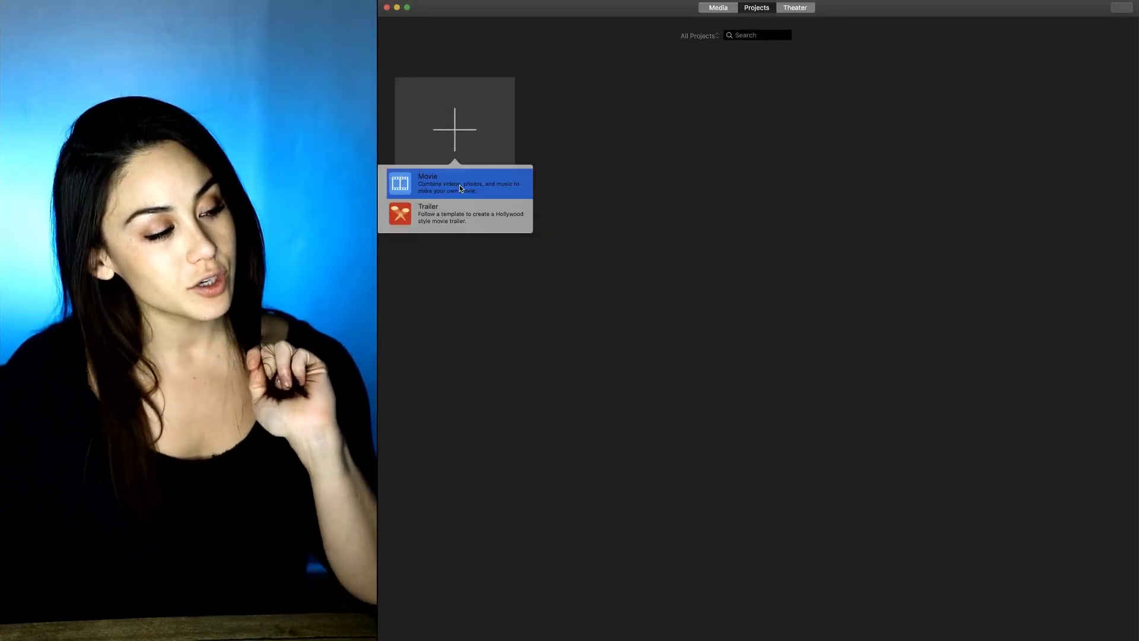
{"action": "left_click", "coordinate": [461, 185]}
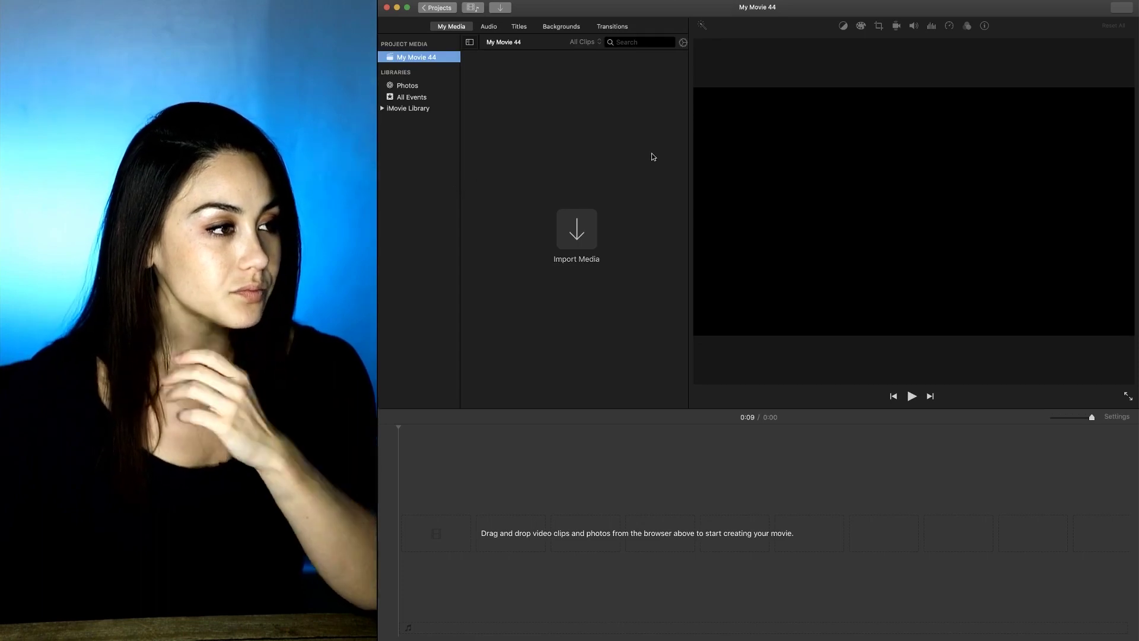
{"action": "left_click", "coordinate": [579, 227]}
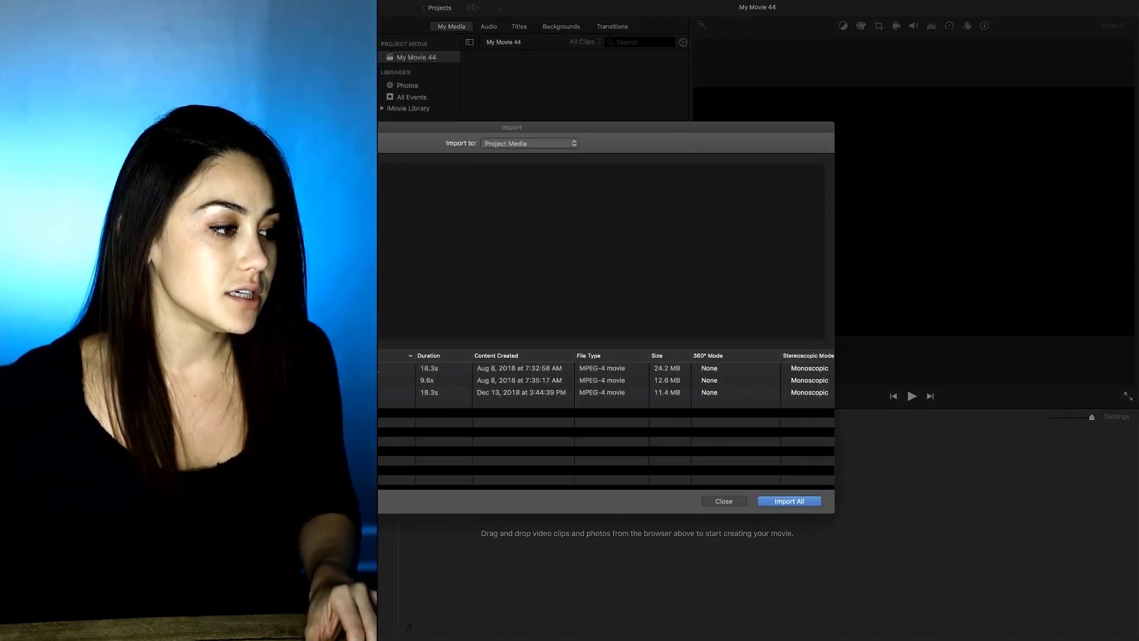
{"action": "left_click_drag", "start_coordinate": [389, 368], "coordinate": [389, 397]}
{"action": "left_click", "coordinate": [797, 501]}
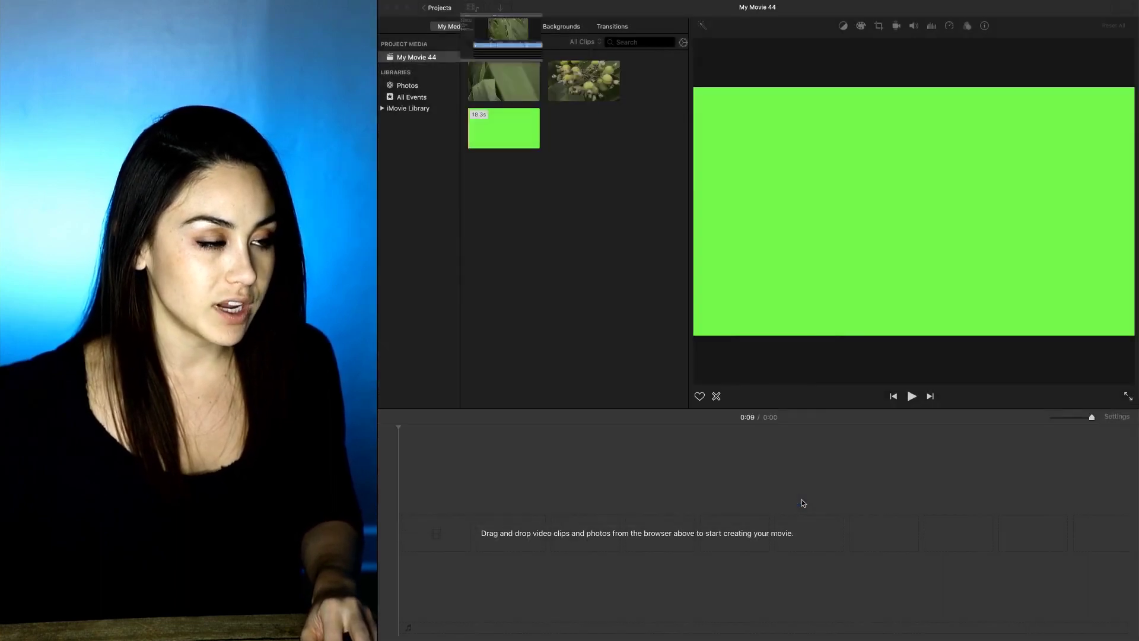
{"action": "left_click", "coordinate": [522, 99]}
Sequence the leaf and flower clips, trim the leaf's start, and place the liquid clip above
{"action": "left_click_drag", "start_coordinate": [458, 455], "coordinate": [427, 505]}
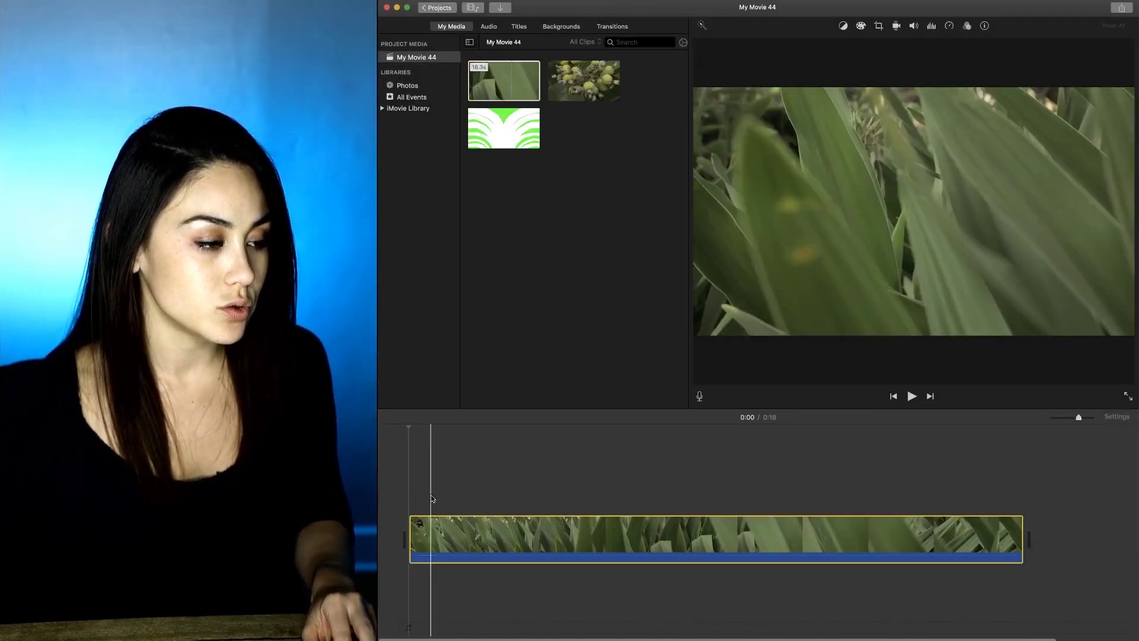
{"action": "left_click_drag", "start_coordinate": [583, 80], "coordinate": [960, 546]}
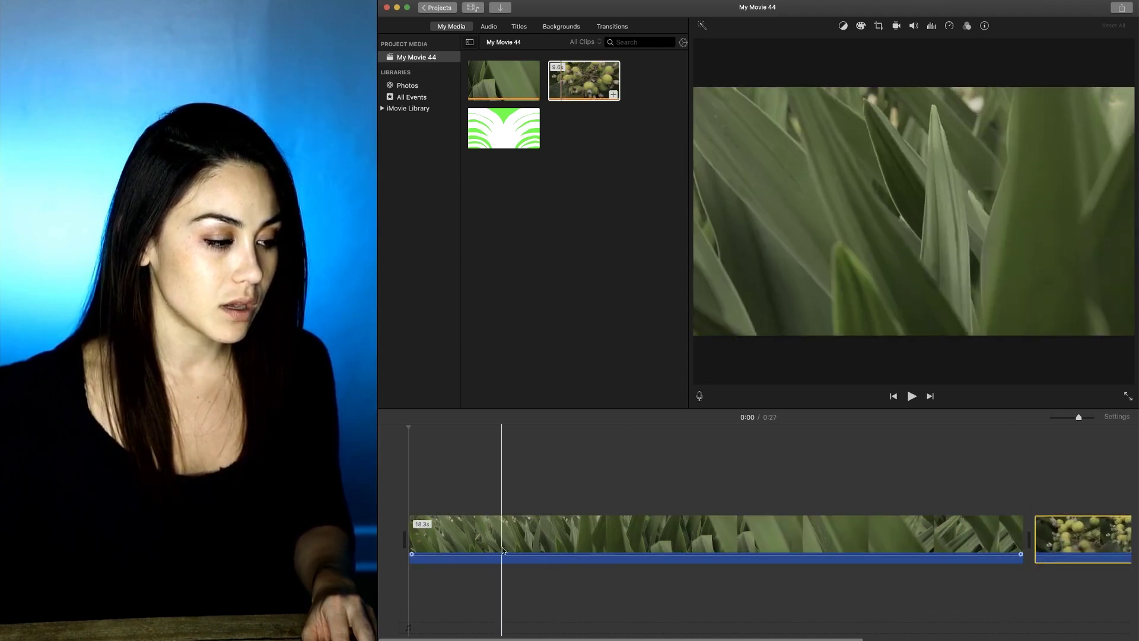
{"action": "left_click_drag", "start_coordinate": [413, 543], "coordinate": [779, 539]}
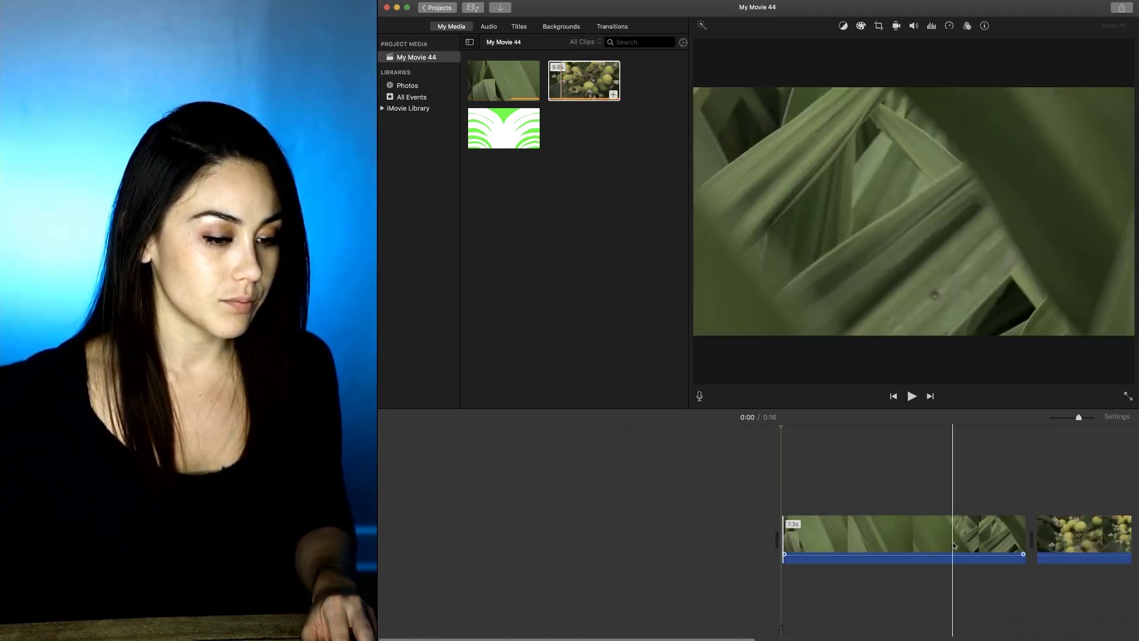
{"action": "scroll", "coordinate": [890, 552], "scroll_direction": "right", "scroll_amount": 5}
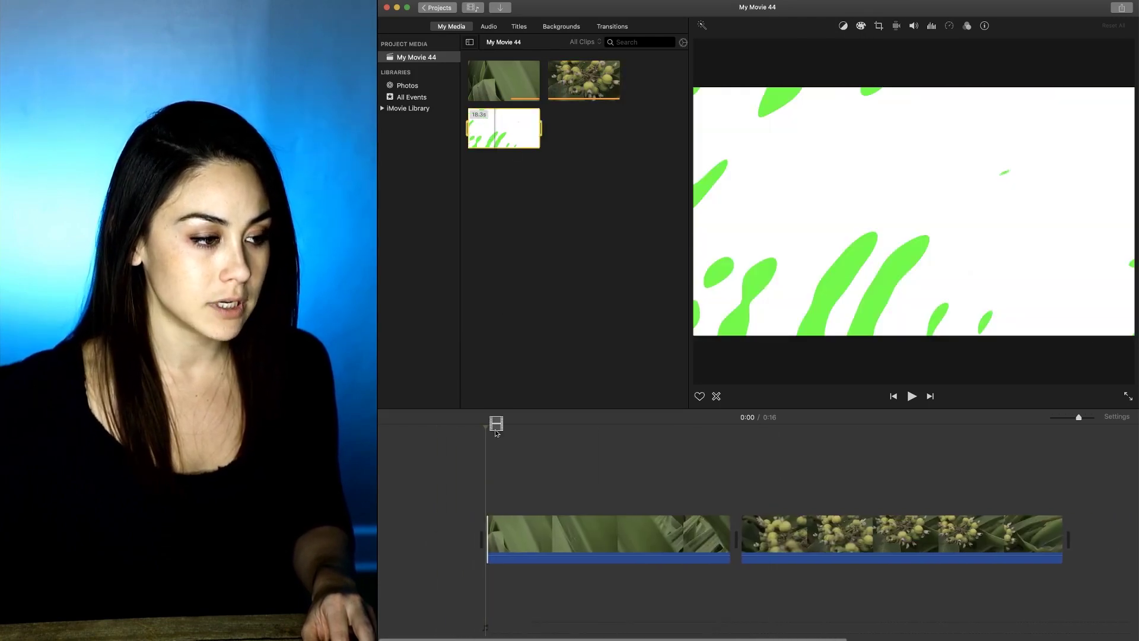
{"action": "mouse_move", "coordinate": [507, 134]}
{"action": "left_mouse_down"}
{"action": "mouse_move", "coordinate": [496, 487]}
{"action": "mouse_move", "coordinate": [1011, 501]}
{"action": "mouse_move", "coordinate": [701, 501]}
{"action": "left_mouse_up"}
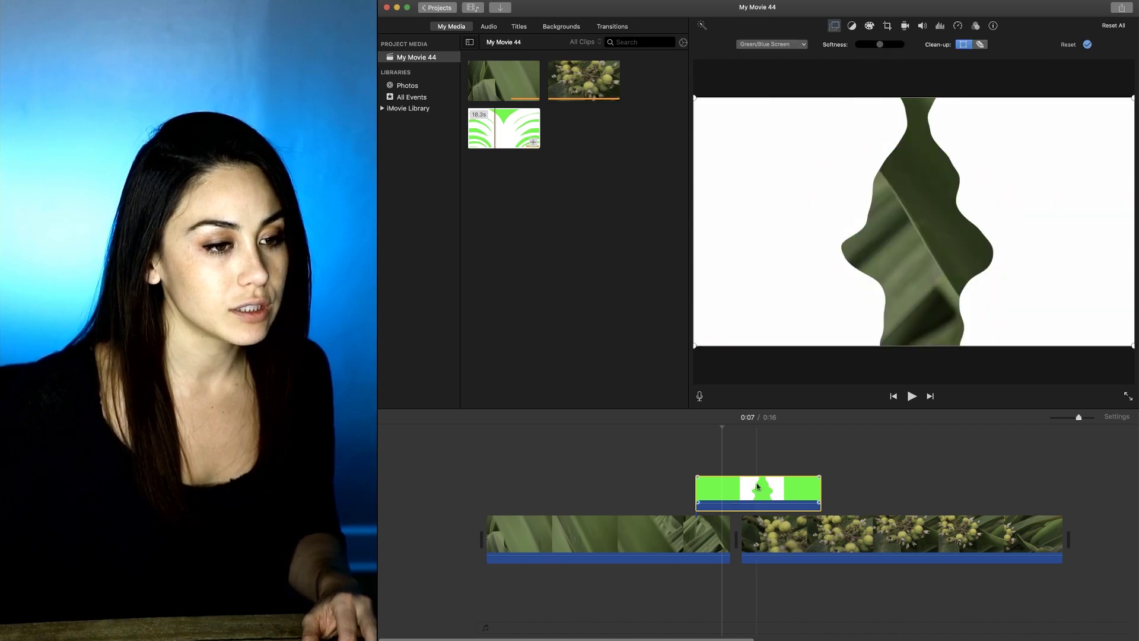
Return the playhead to 0:05 and slide the liquid overlay earlier toward the cut
{"action": "left_click", "coordinate": [683, 534]}
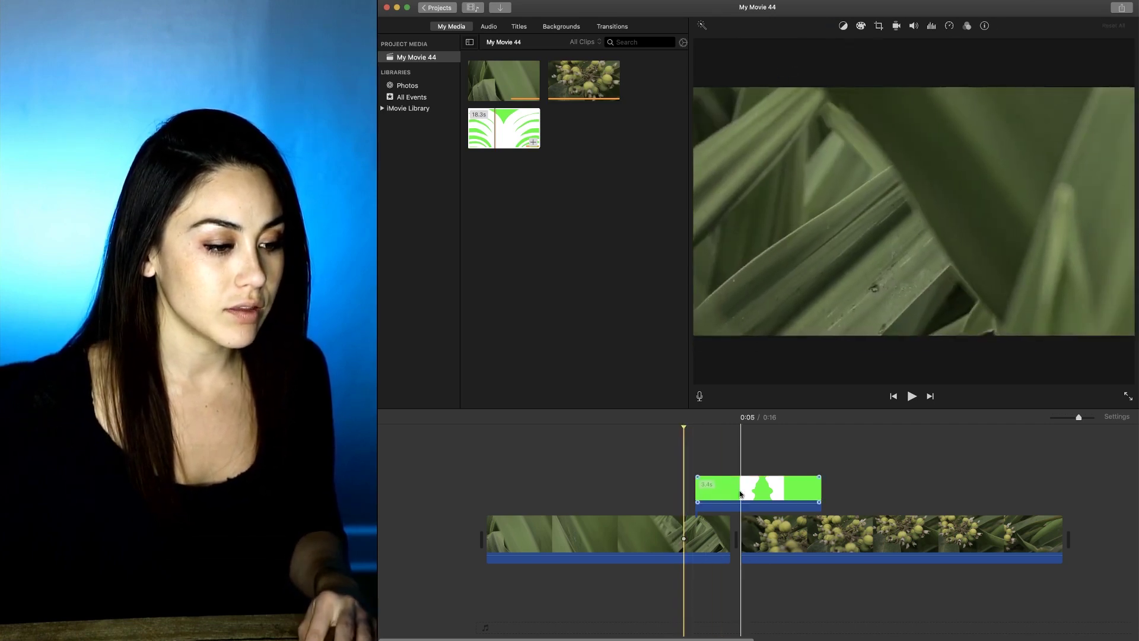
{"action": "left_click_drag", "start_coordinate": [723, 496], "coordinate": [698, 496]}
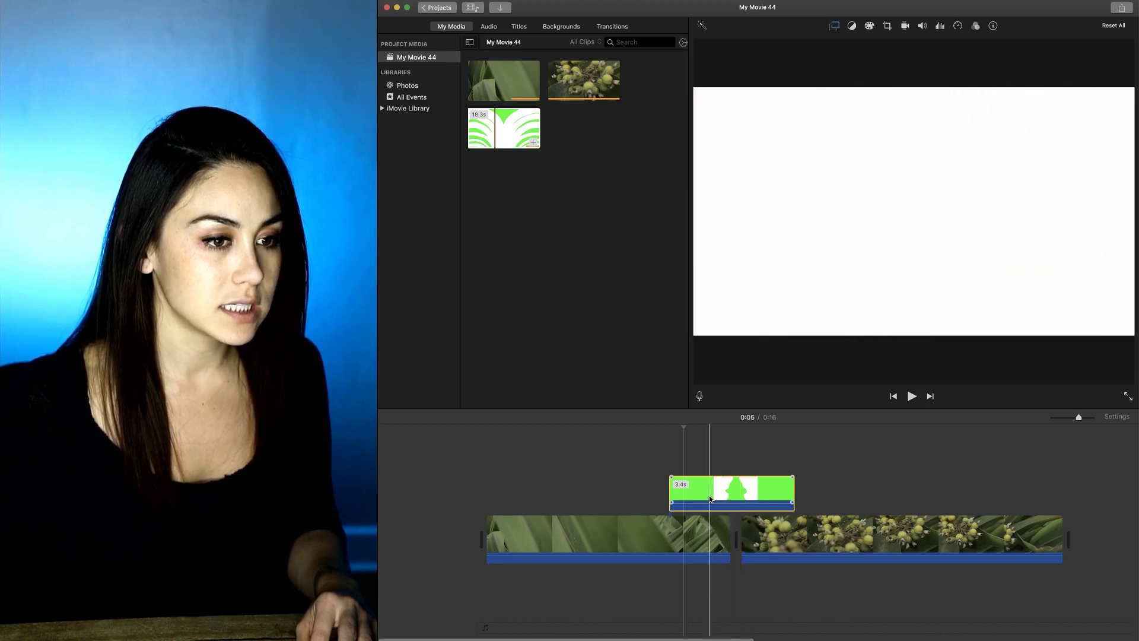
Nudge the liquid overlay later, extend its start earlier to 3.9 s, and preview it
{"action": "left_click_drag", "start_coordinate": [735, 499], "coordinate": [744, 499]}
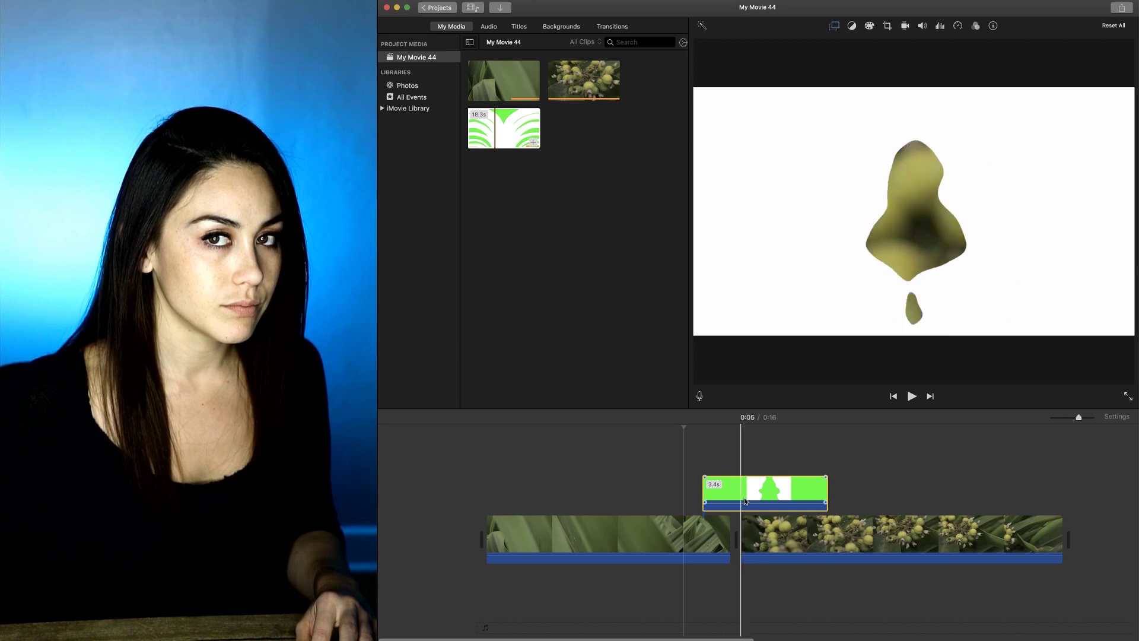
{"action": "left_click_drag", "start_coordinate": [726, 501], "coordinate": [733, 500]}
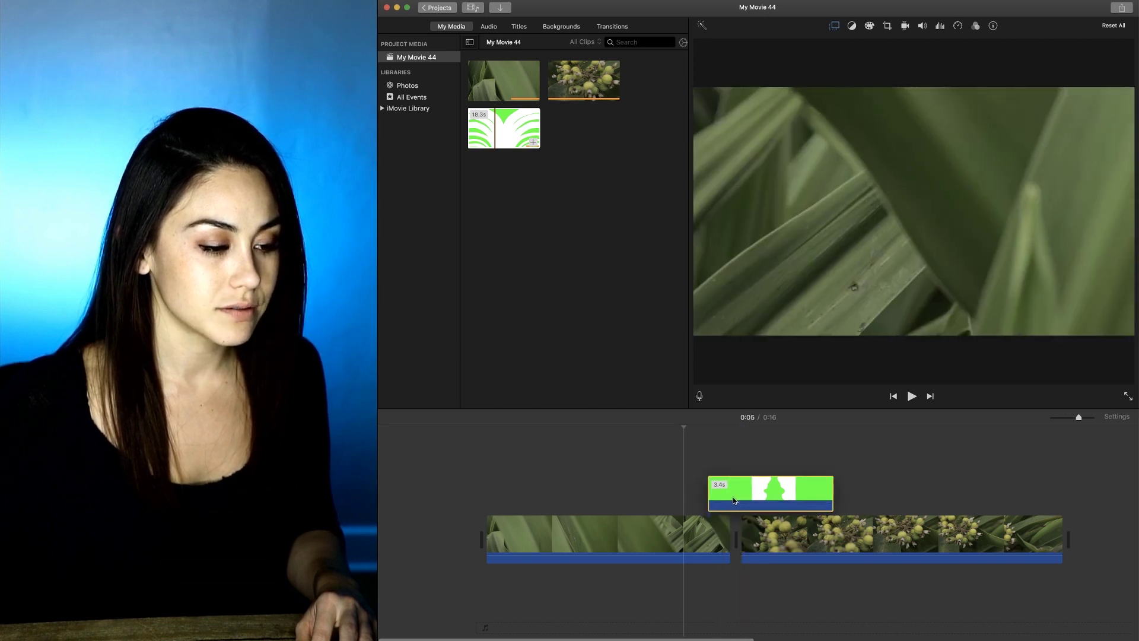
{"action": "left_click", "coordinate": [669, 494]}
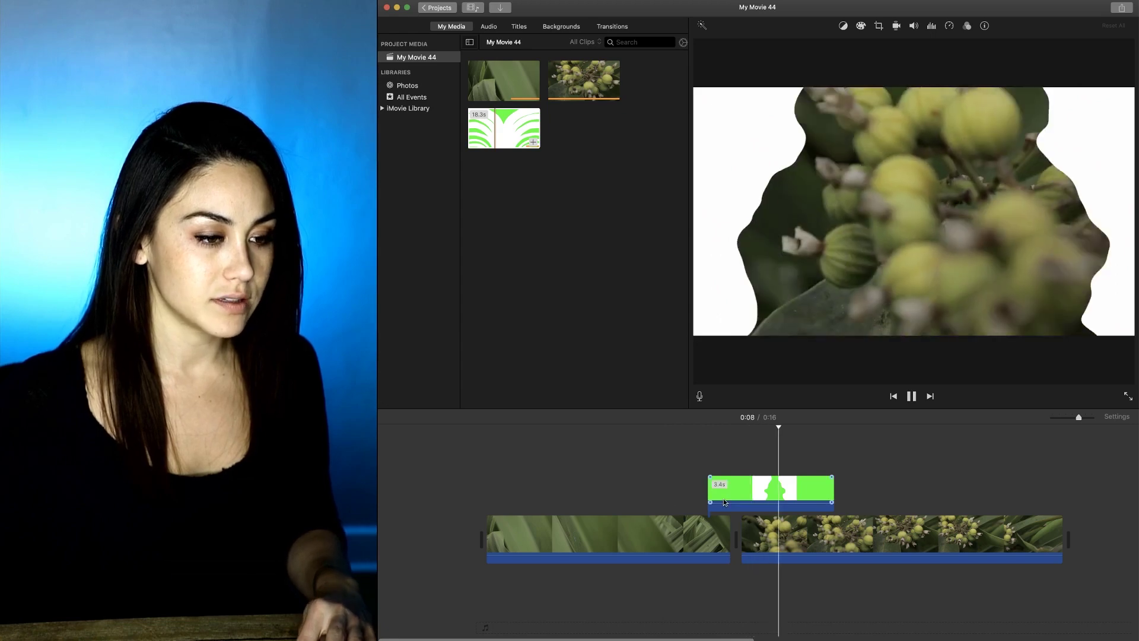
{"action": "left_click_drag", "start_coordinate": [709, 487], "coordinate": [690, 485]}
{"action": "key", "text": "space"}
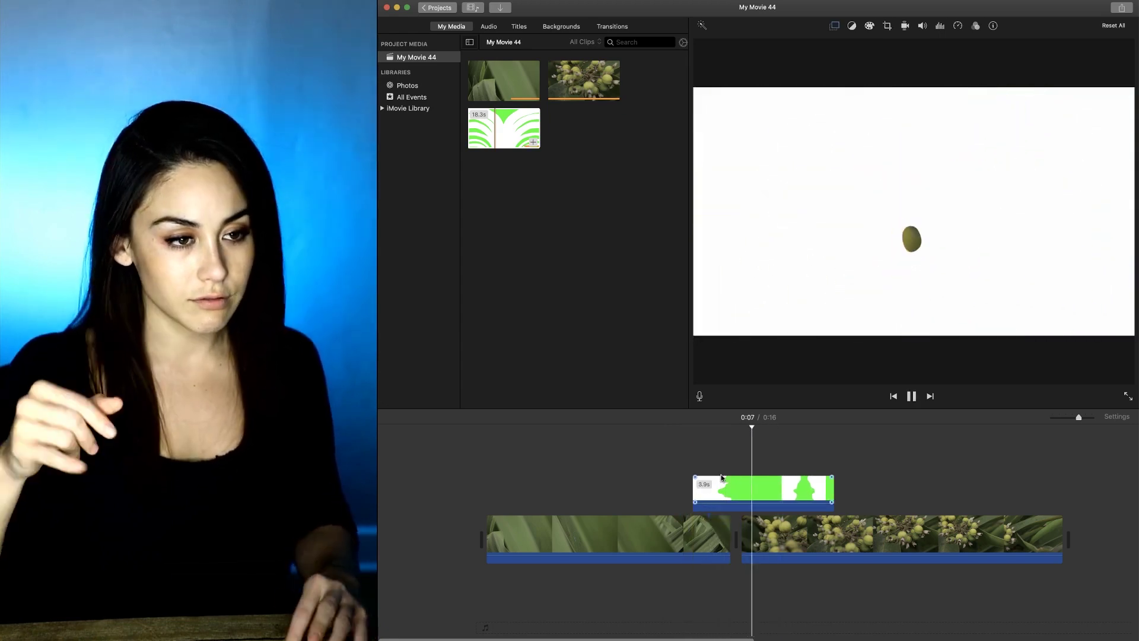
{"action": "key", "text": "space"}
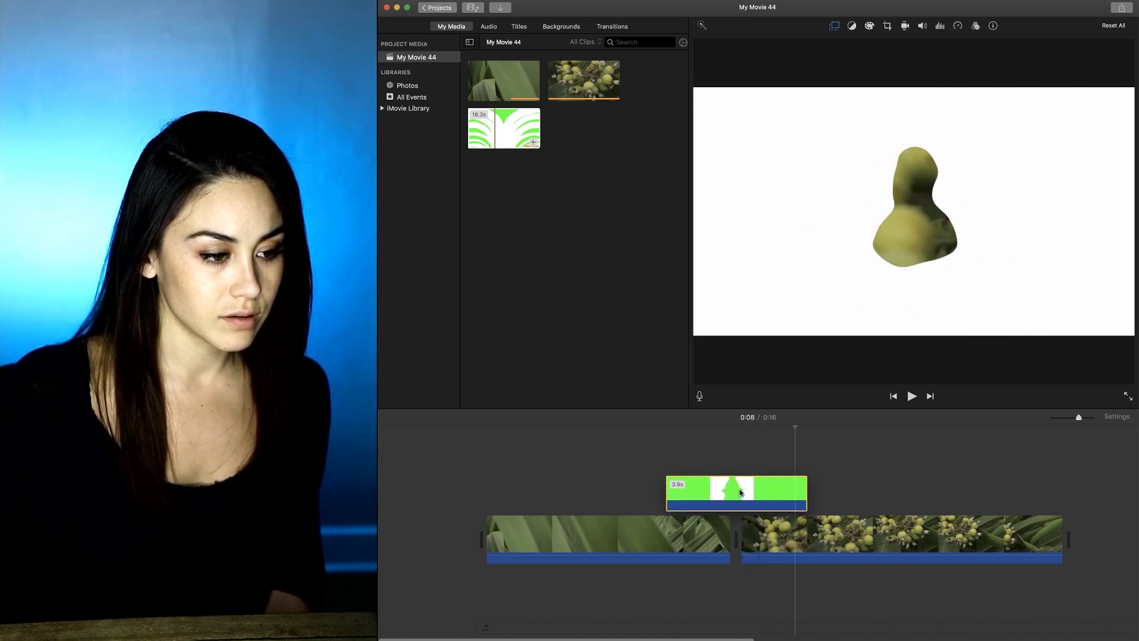
Put the playhead at 0:06, shift the overlay slightly later, and replay the transition
{"action": "left_click", "coordinate": [699, 485]}
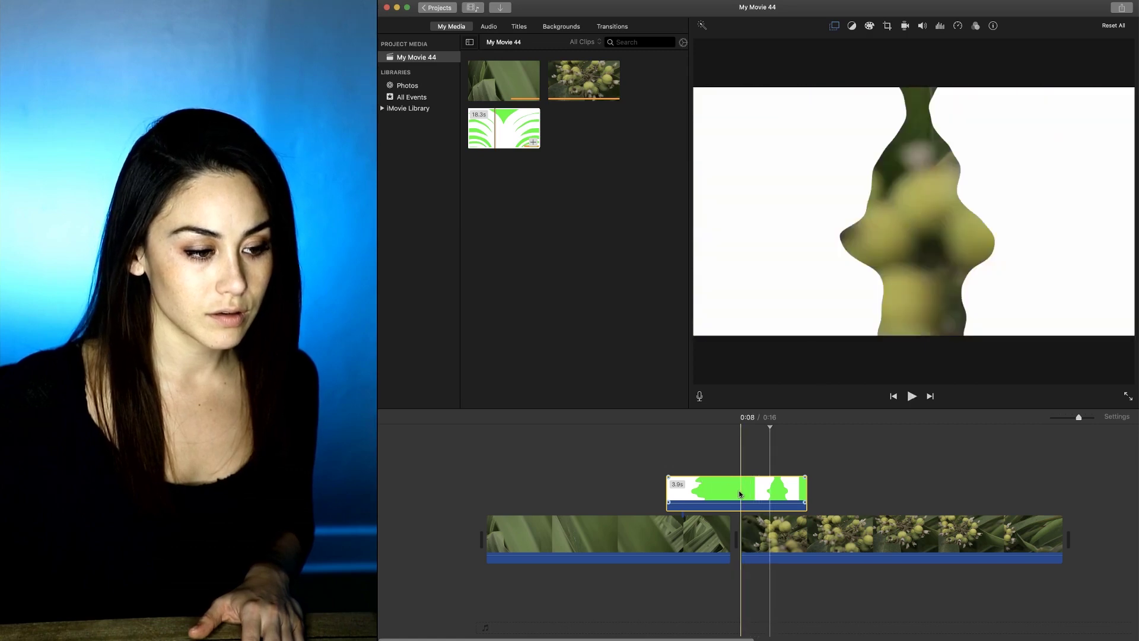
{"action": "left_click_drag", "start_coordinate": [688, 483], "coordinate": [699, 485]}
{"action": "key", "text": "space"}
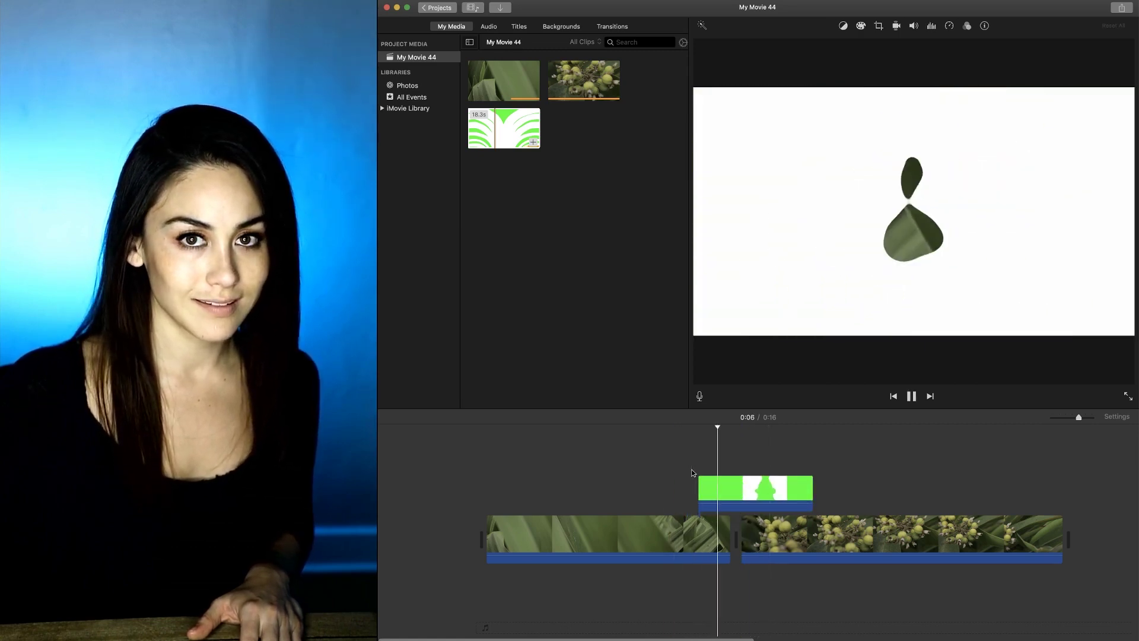
{"action": "key", "text": "space"}
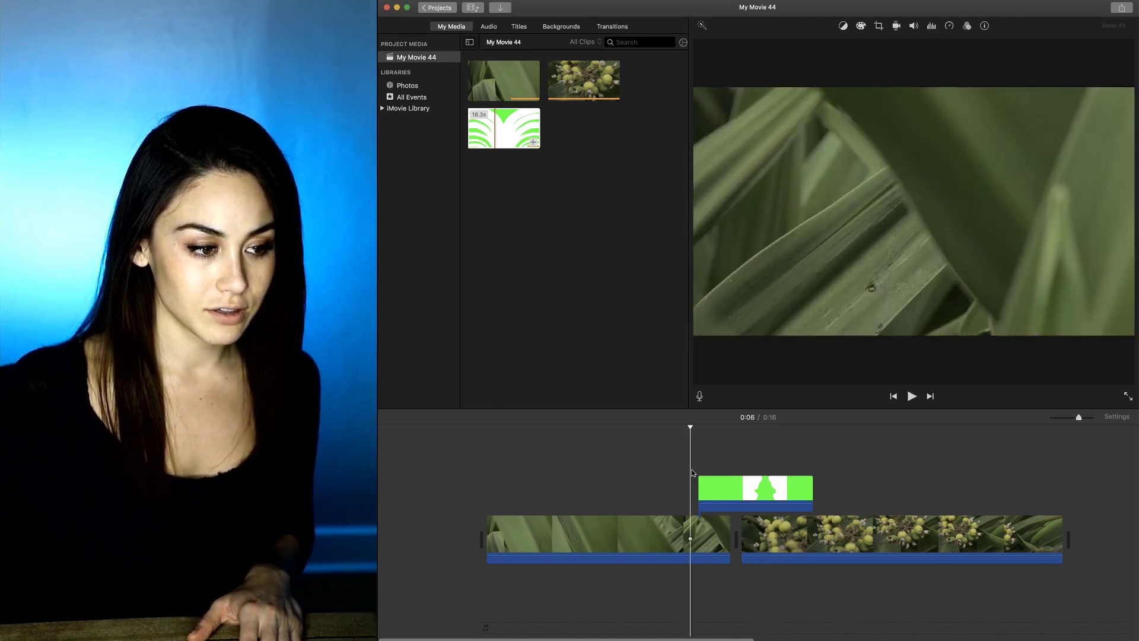
{"action": "key", "text": "space"}
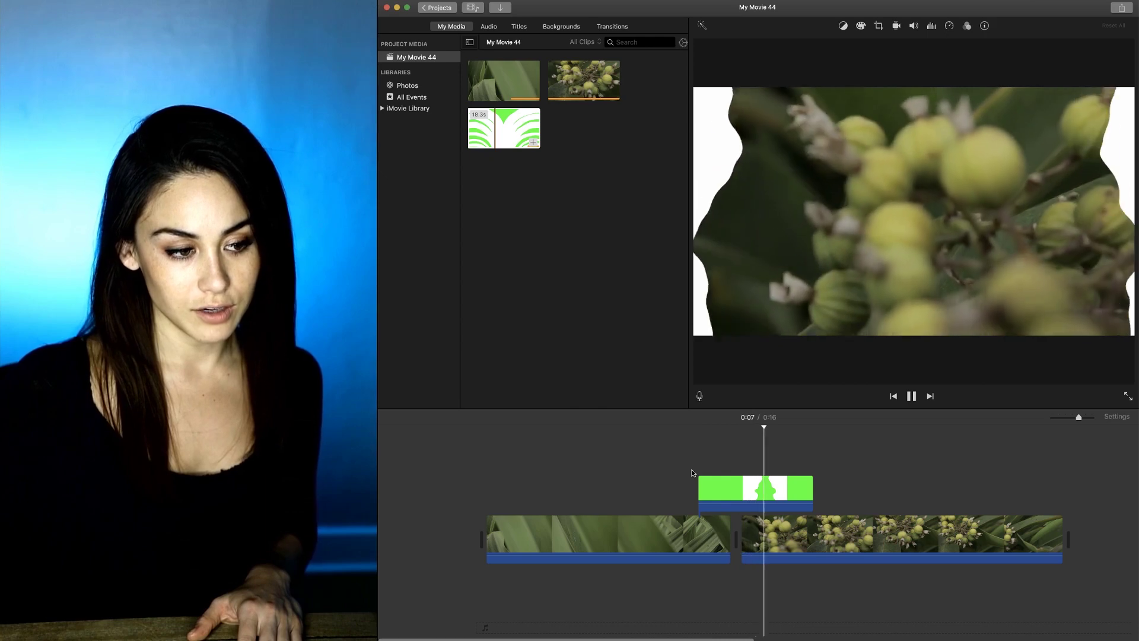